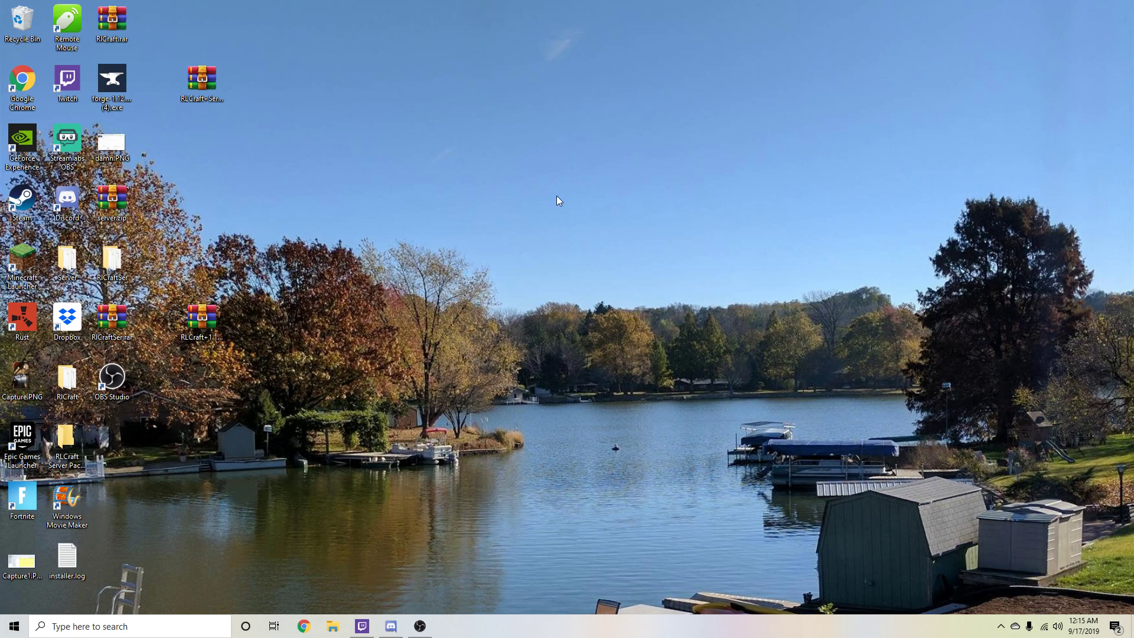
- Open the Minecraft Launcher and the Twitch app's modpacks, and arrange the two windows side by side
double_click(26, 273)
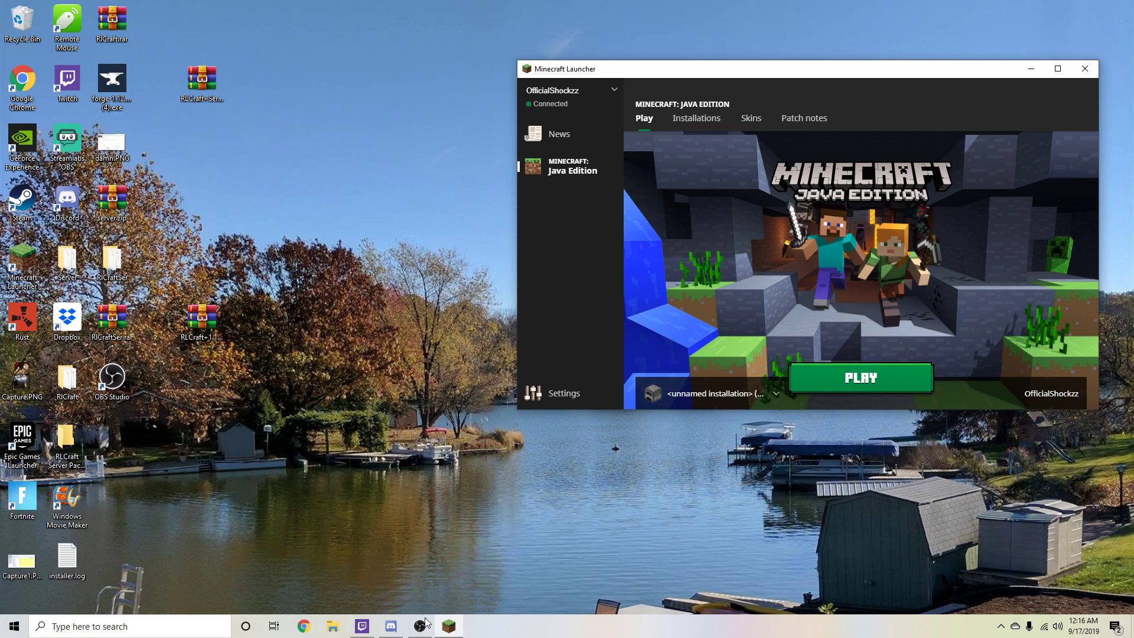
click(362, 627)
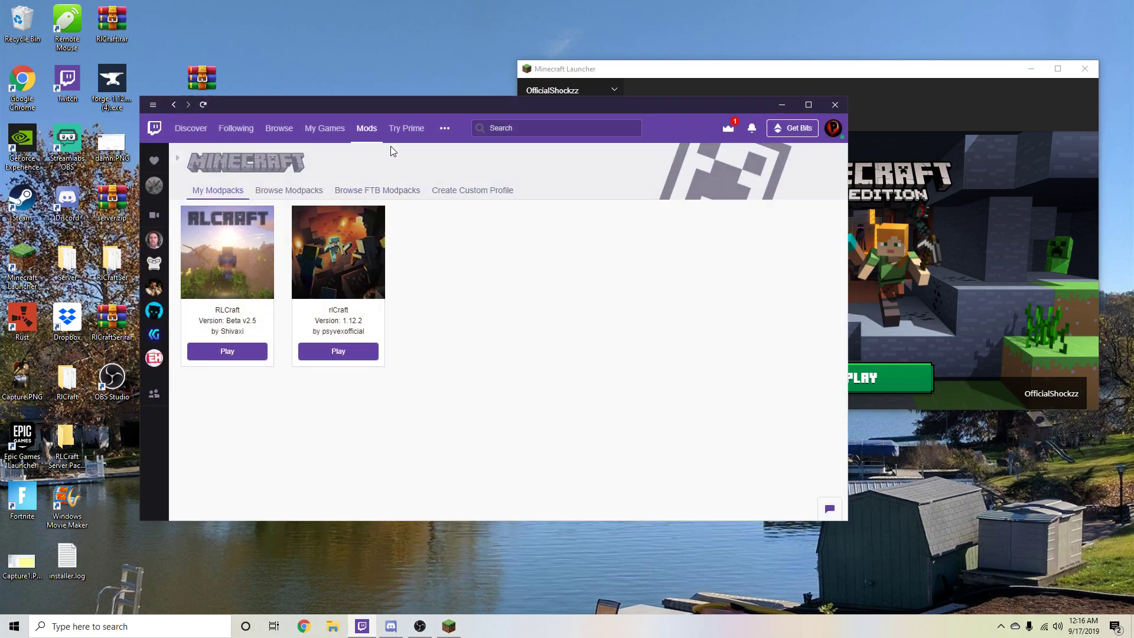
drag(593, 112, 551, 268)
drag(710, 75, 2, 59)
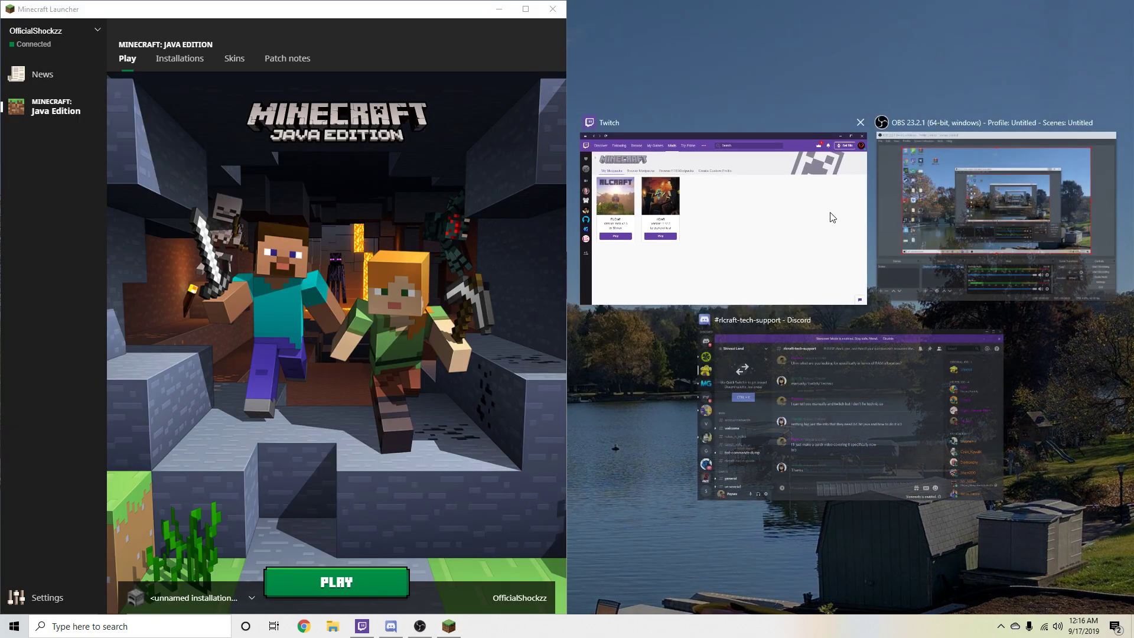
click(752, 180)
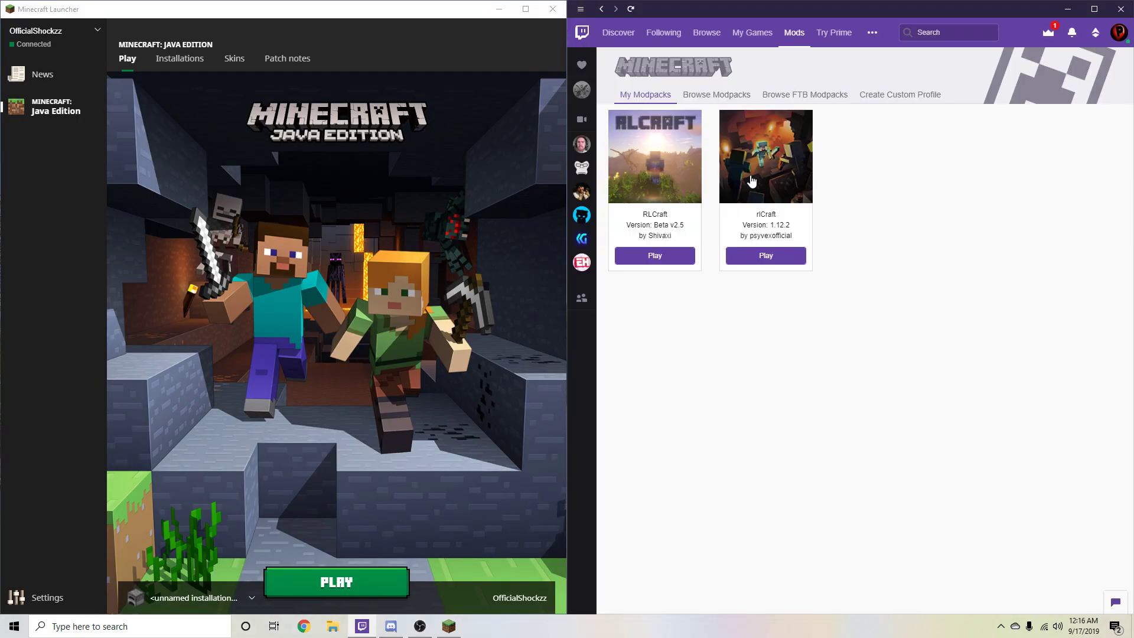
- Browse to the Local Disk (C:) in File Explorer to view its program folders, and minimize the window
click(339, 634)
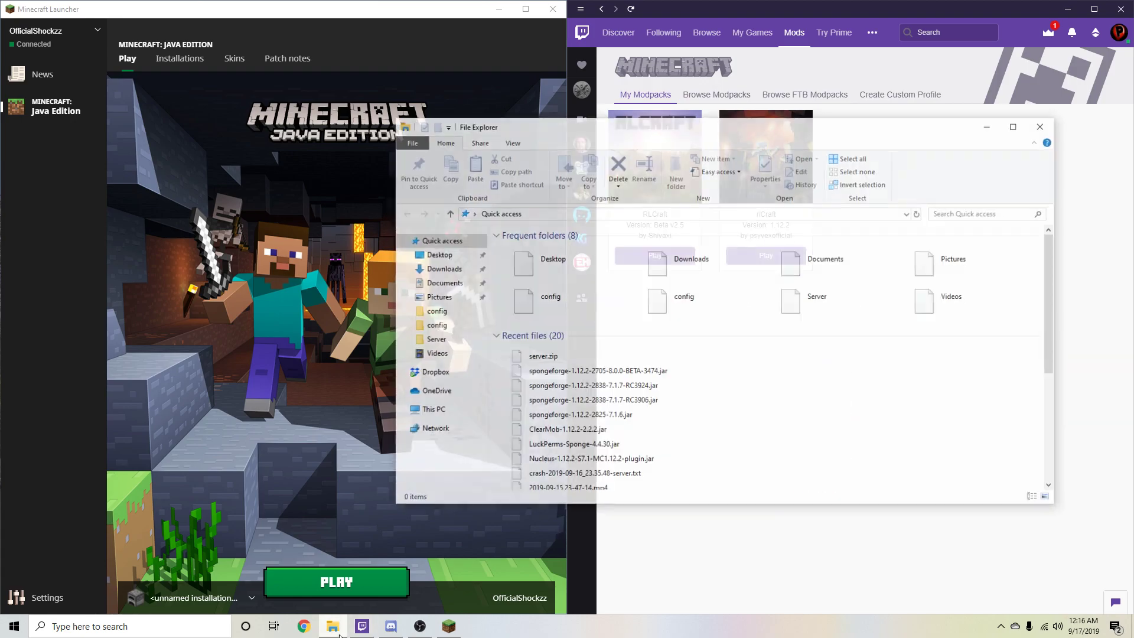
click(431, 410)
double_click(570, 374)
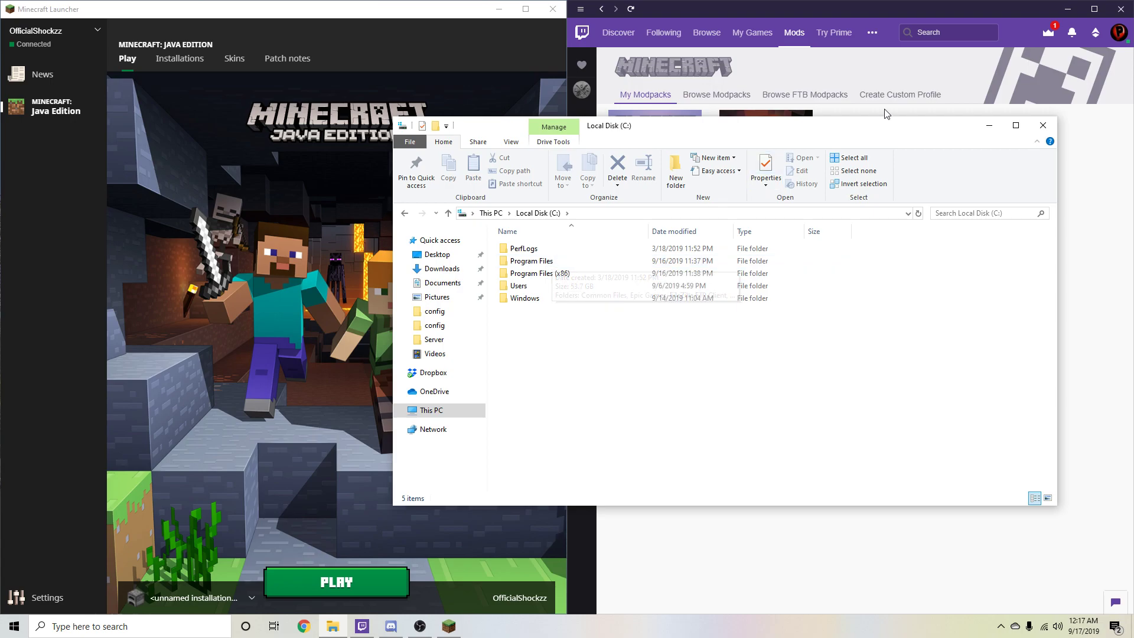
click(995, 130)
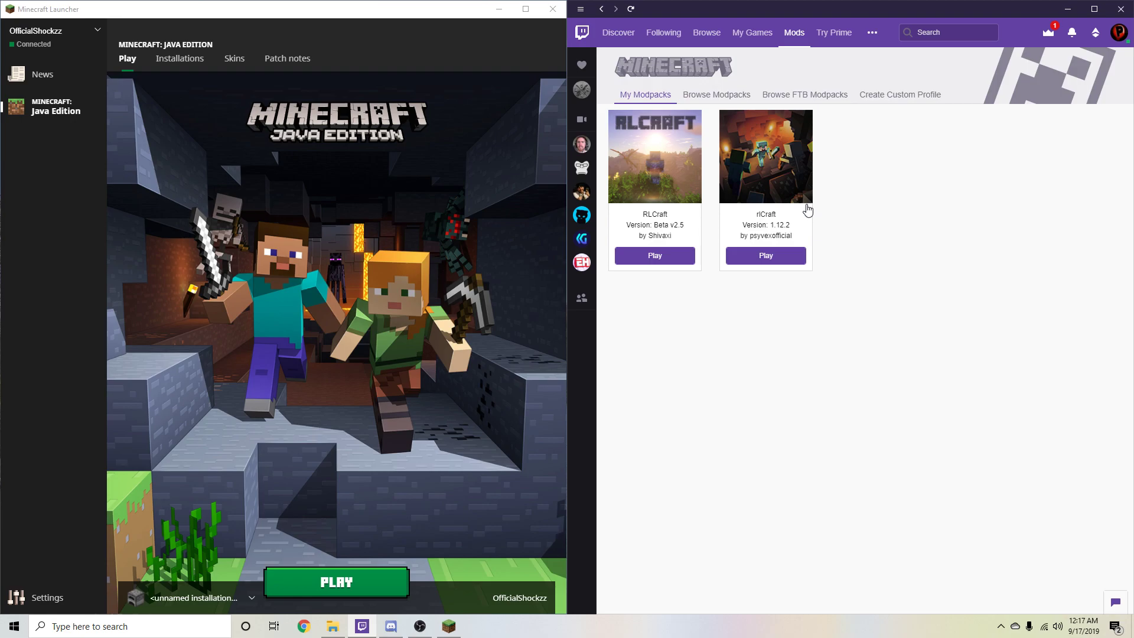
- Search the web in Chrome for "java download"
click(330, 589)
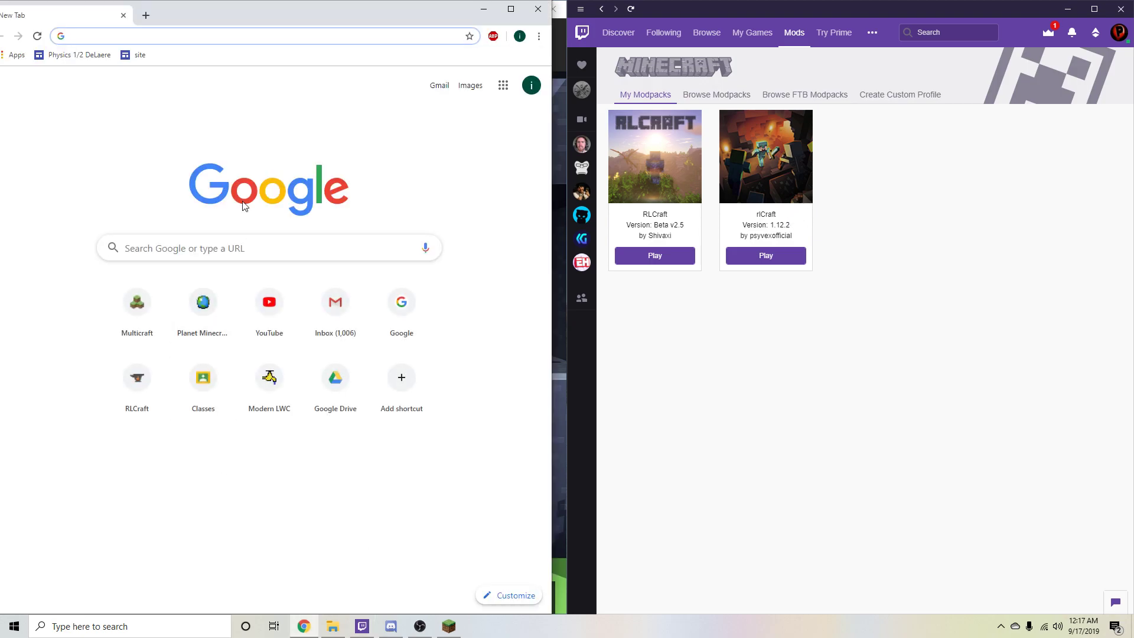
text(java)
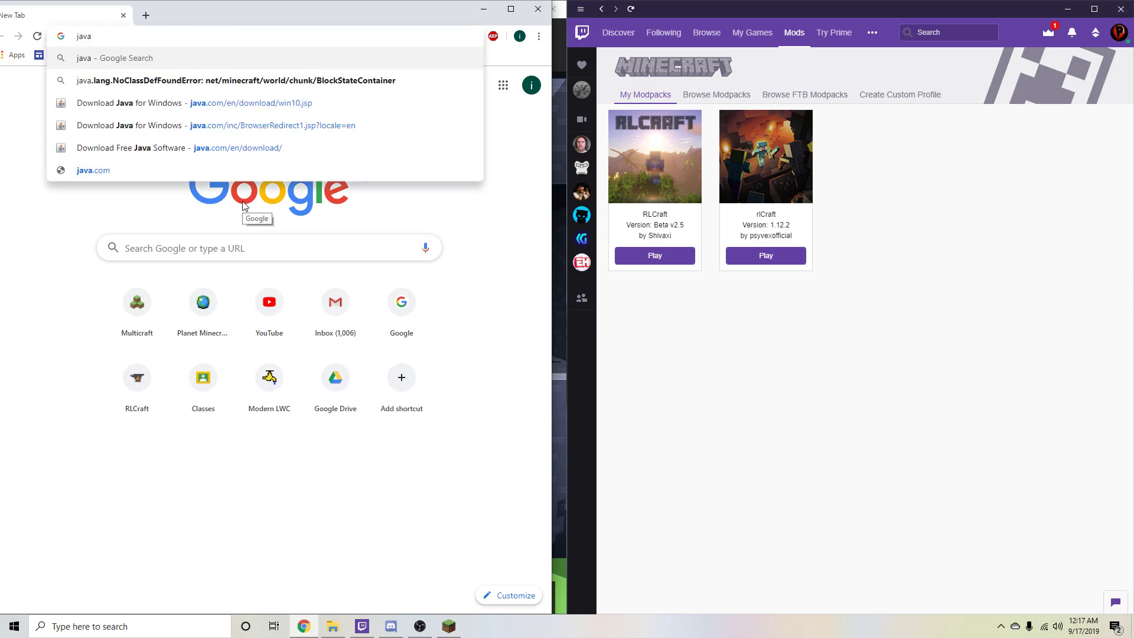
text( download)
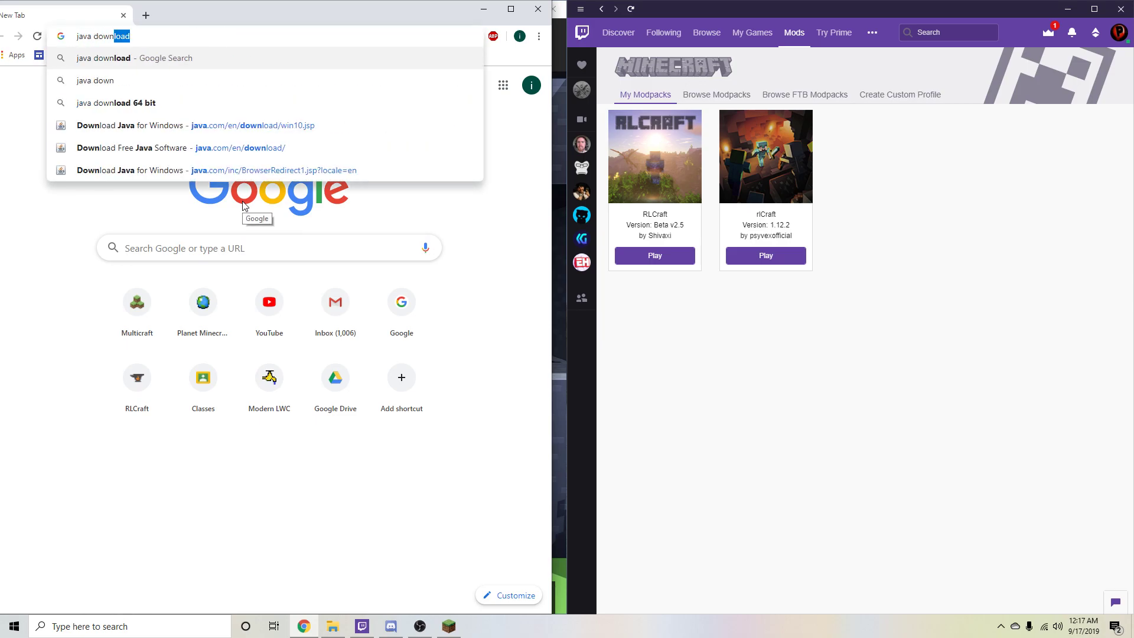
key(Return)
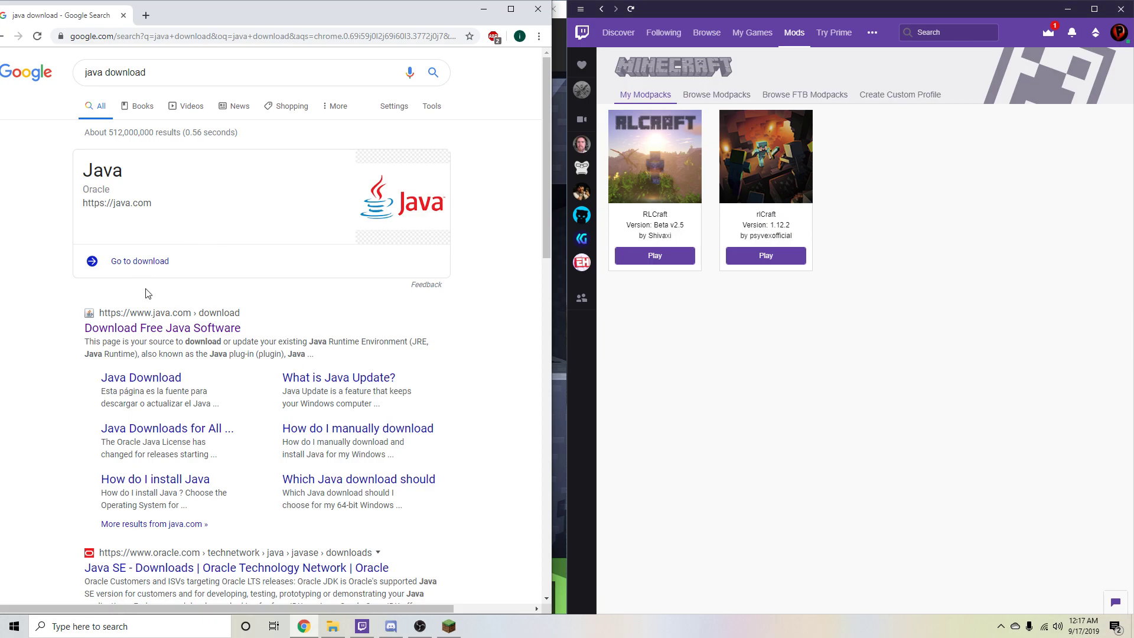
- Open java.com's list of Java downloads for all operating systems, examine the Windows versions, and close the browser
click(142, 324)
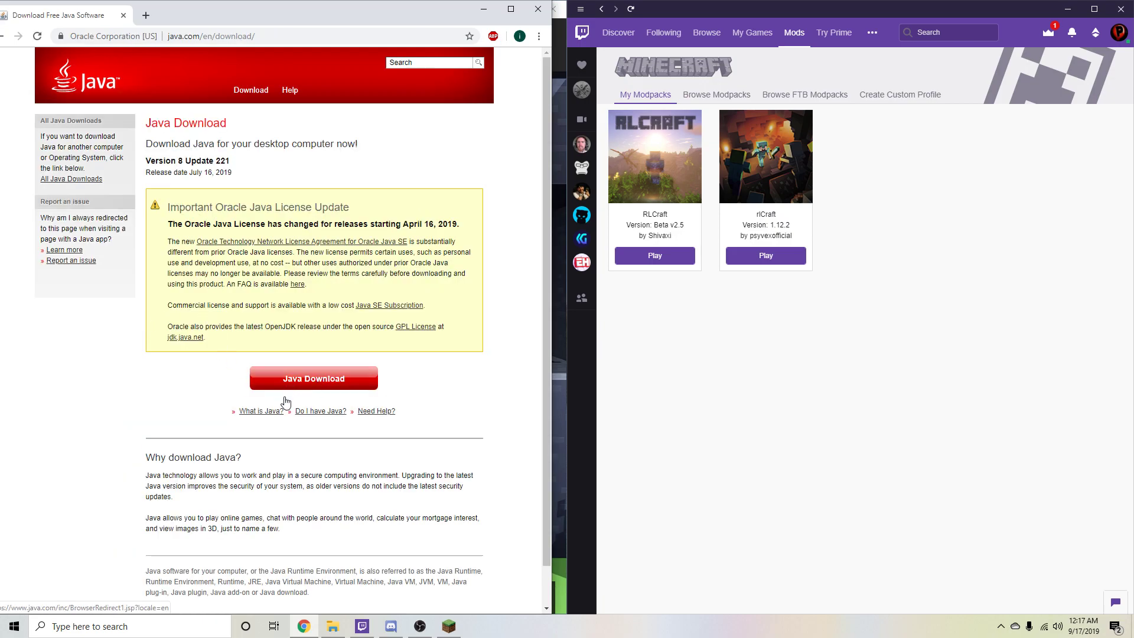
click(295, 380)
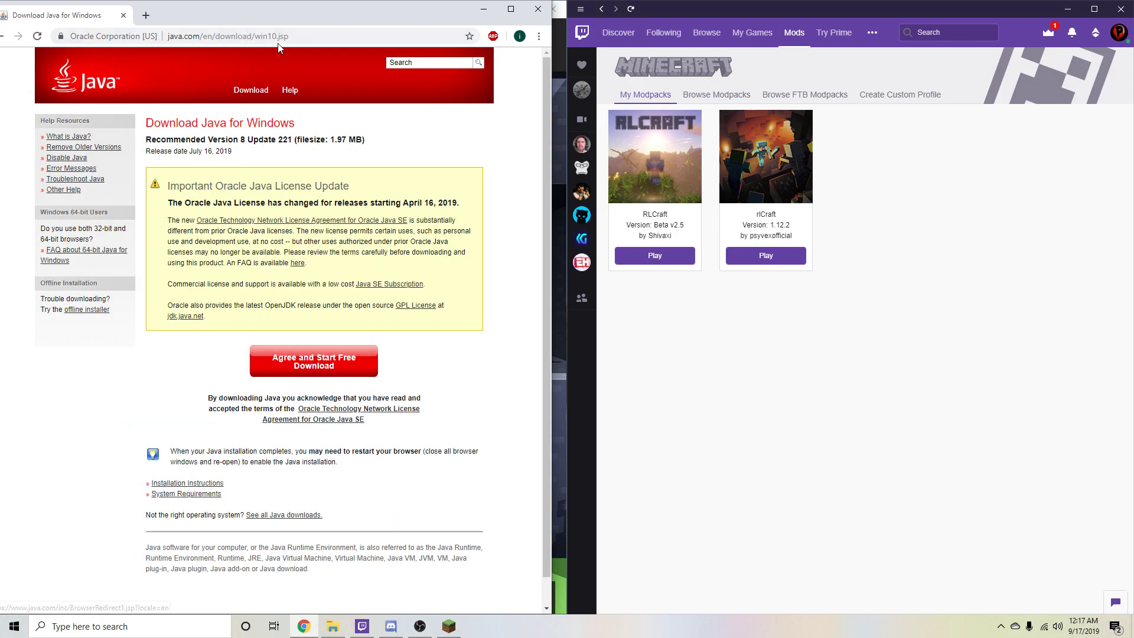
scroll(343, 302, down, 1)
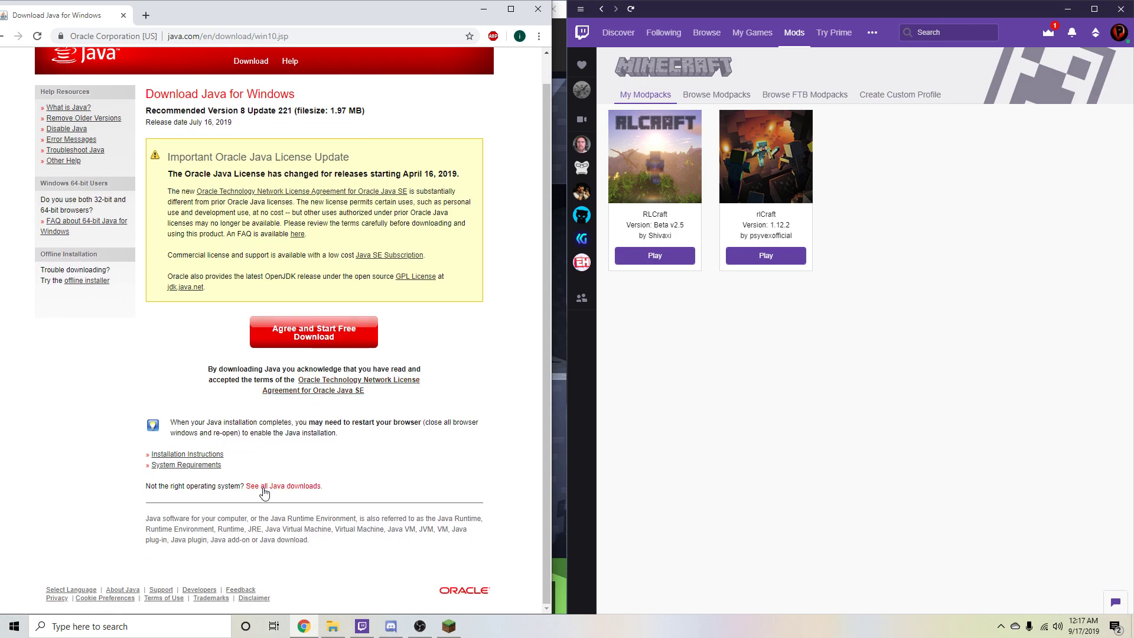
click(290, 486)
scroll(289, 495, down, 2)
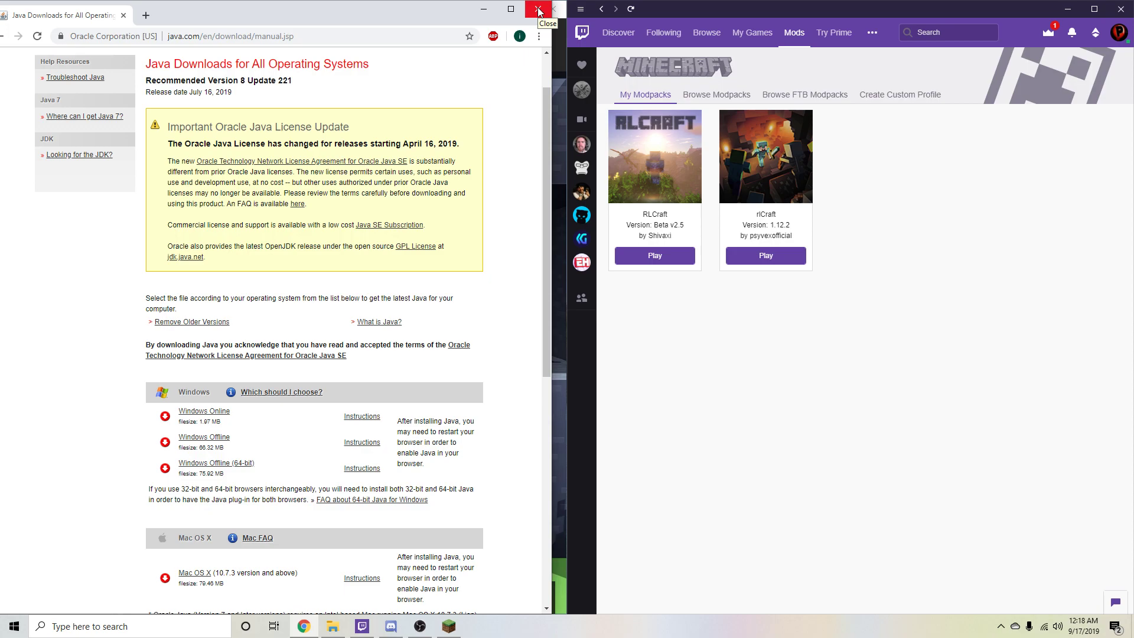
click(538, 10)
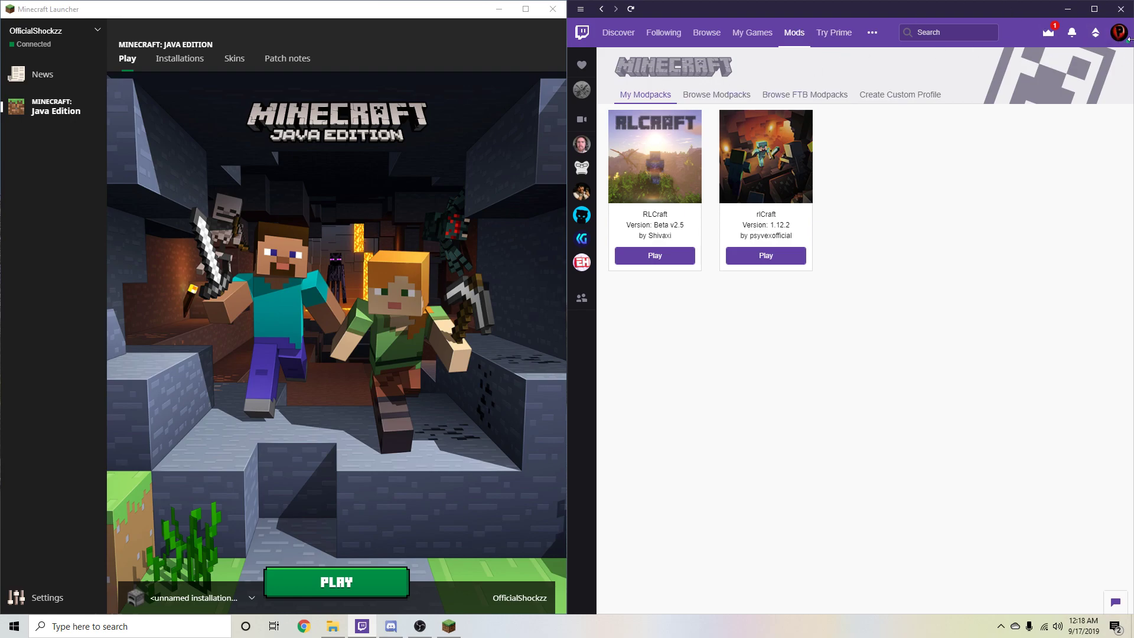
- Lower the allocated memory in the Twitch app's Minecraft Java settings and minimize the app
click(1119, 35)
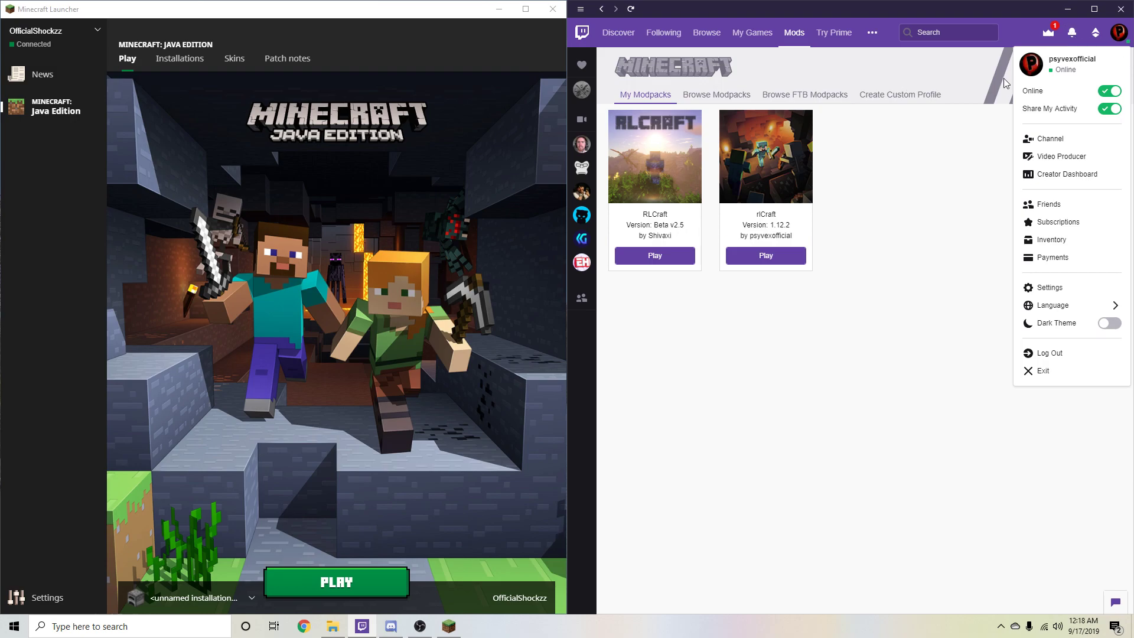
click(1034, 288)
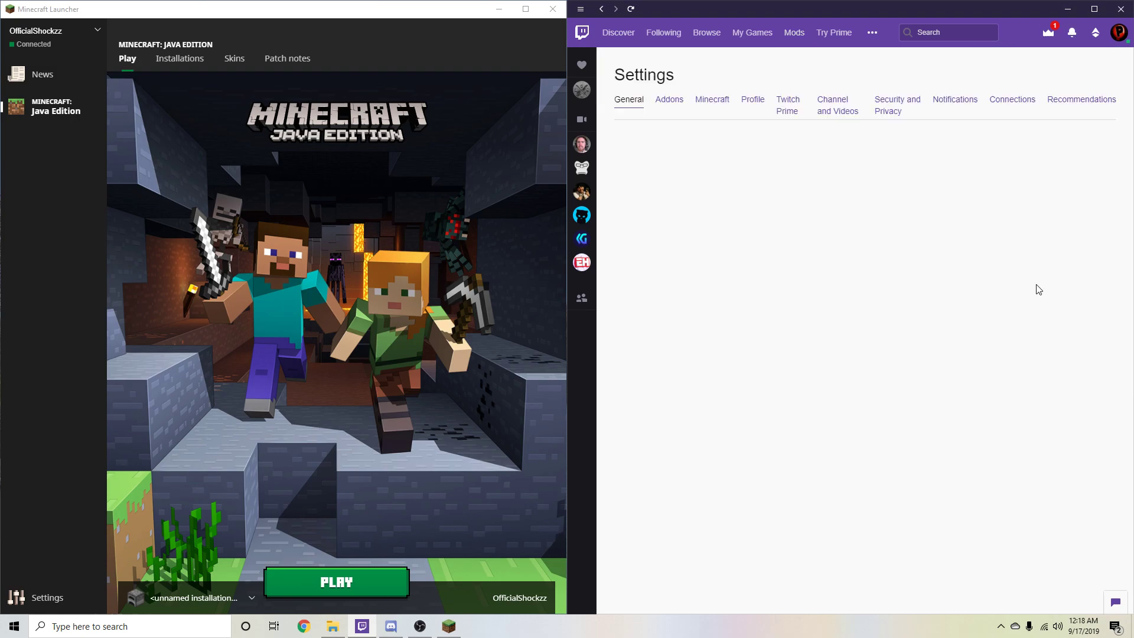
click(721, 102)
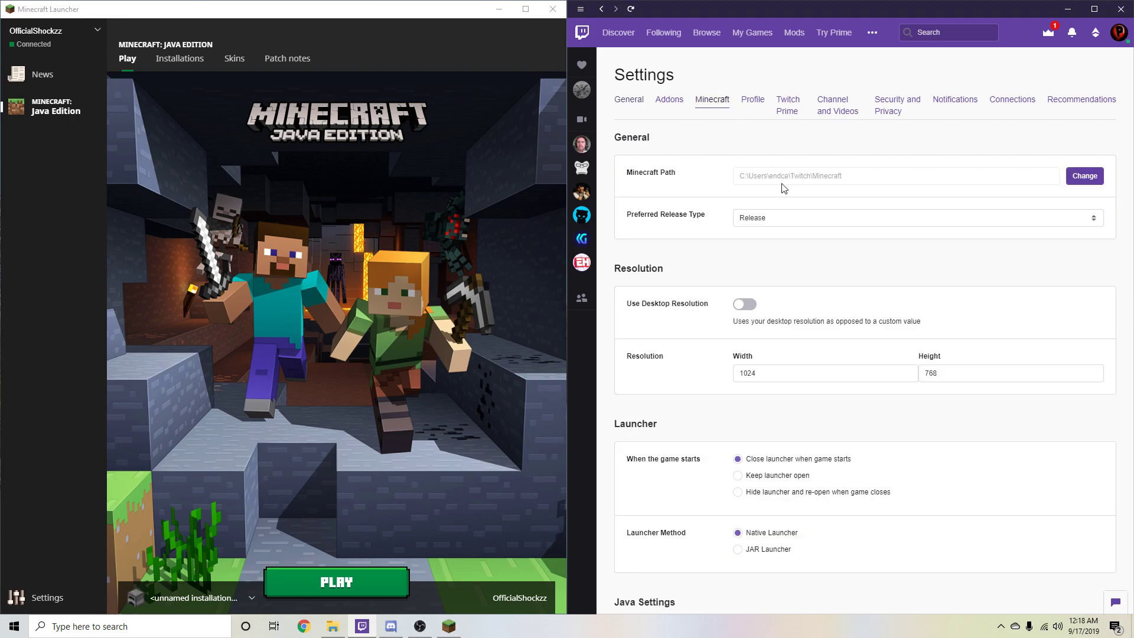
scroll(793, 217, down, 4)
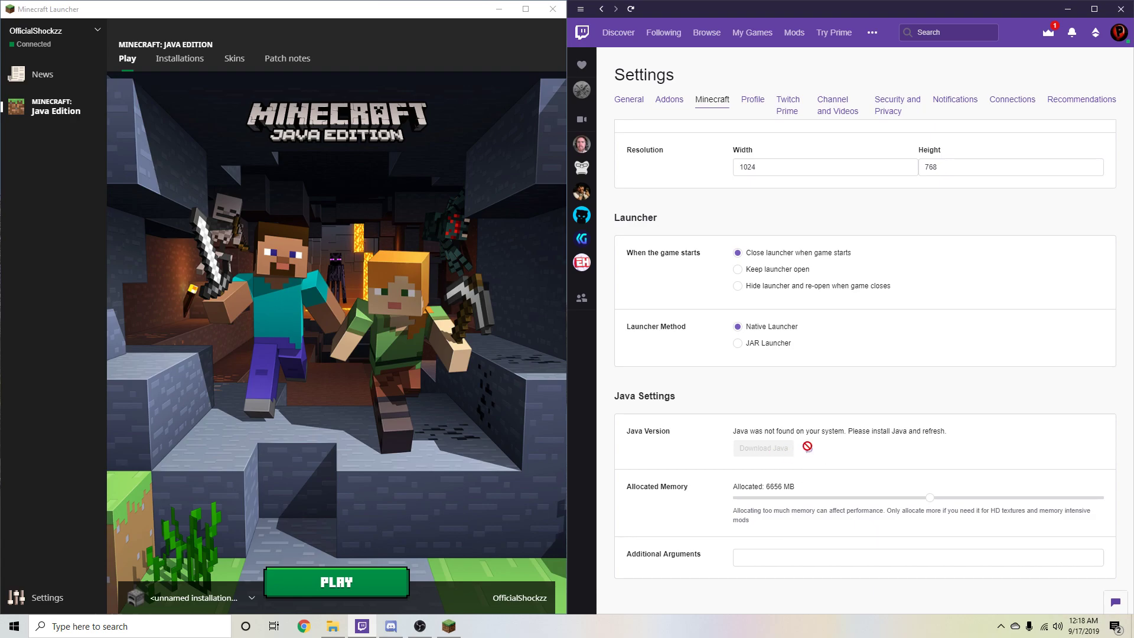
drag(928, 498, 886, 508)
mouse_move(884, 501)
mouse_down()
mouse_move(1098, 498)
mouse_move(876, 498)
mouse_move(822, 511)
mouse_move(892, 511)
mouse_up()
click(1067, 9)
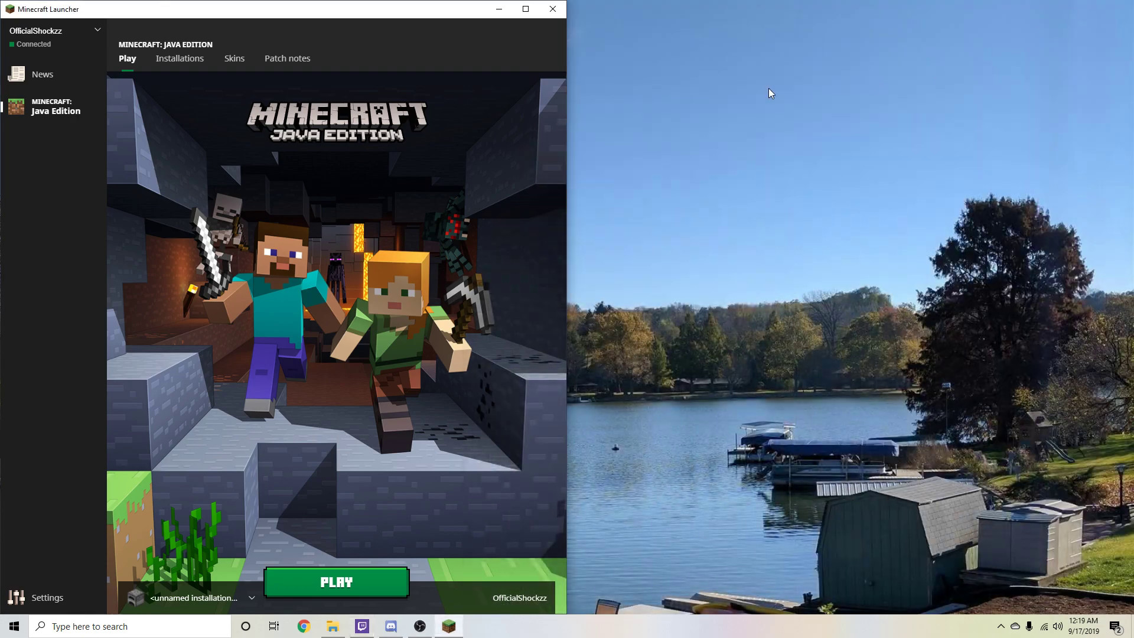
- Open the 1.12.2 Forge installation for editing in the maximized Minecraft Launcher and expand its additional options
click(519, 12)
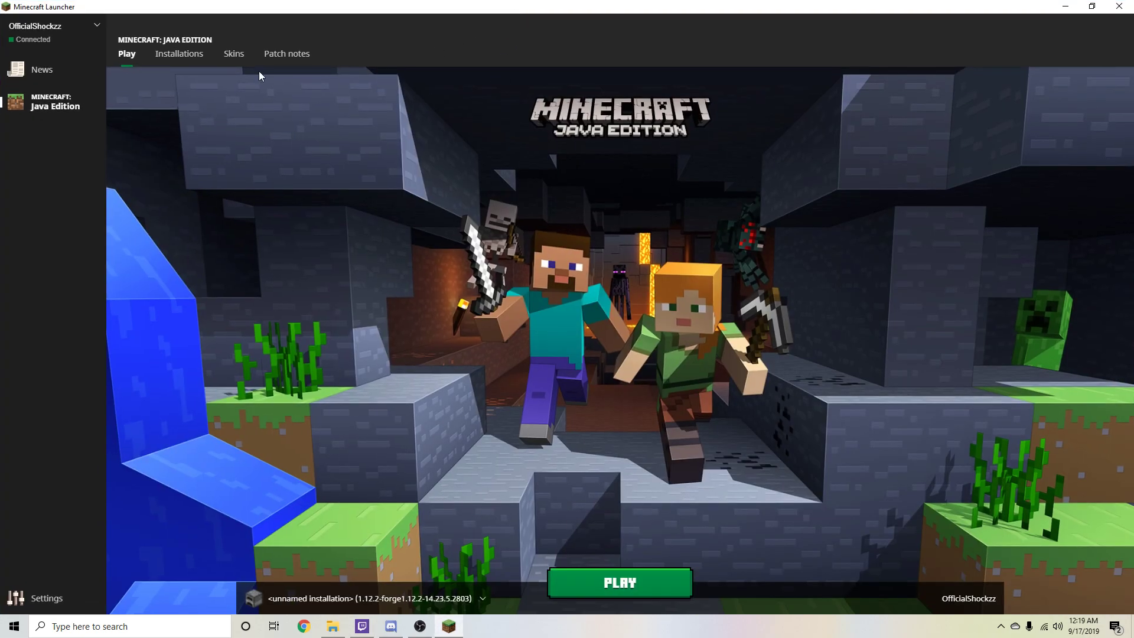
click(187, 59)
mouse_move(552, 124)
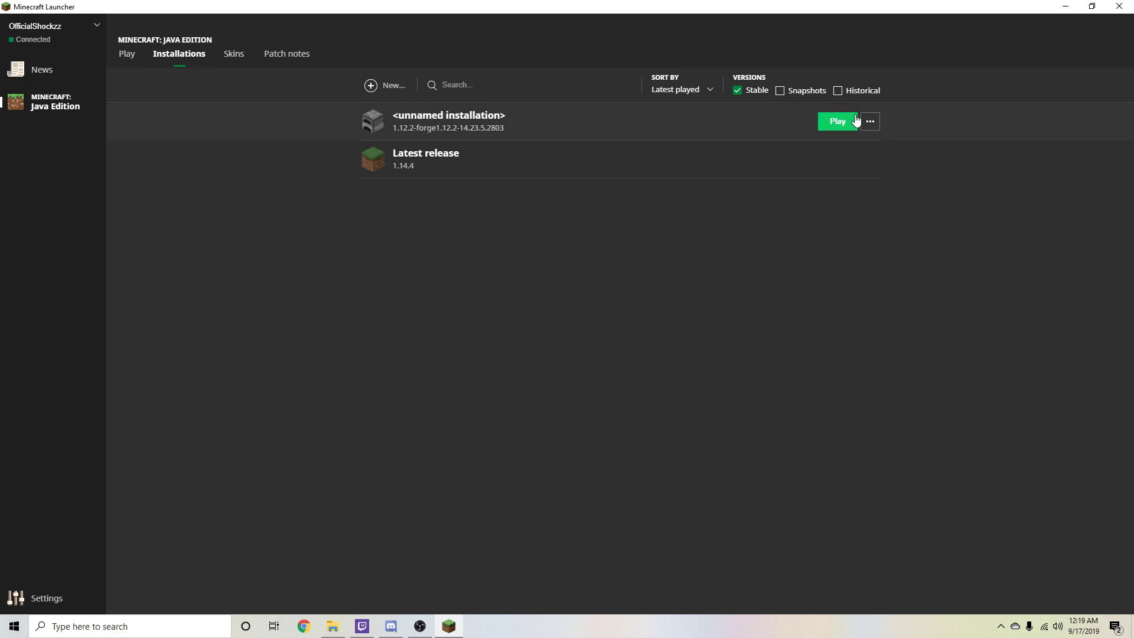
click(877, 124)
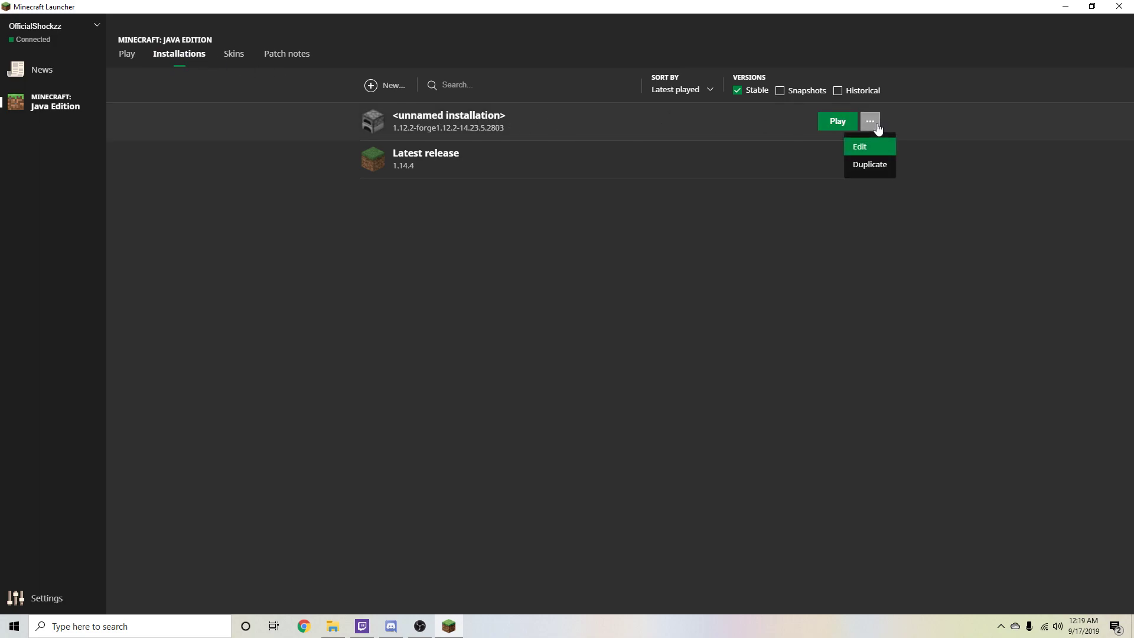
click(862, 146)
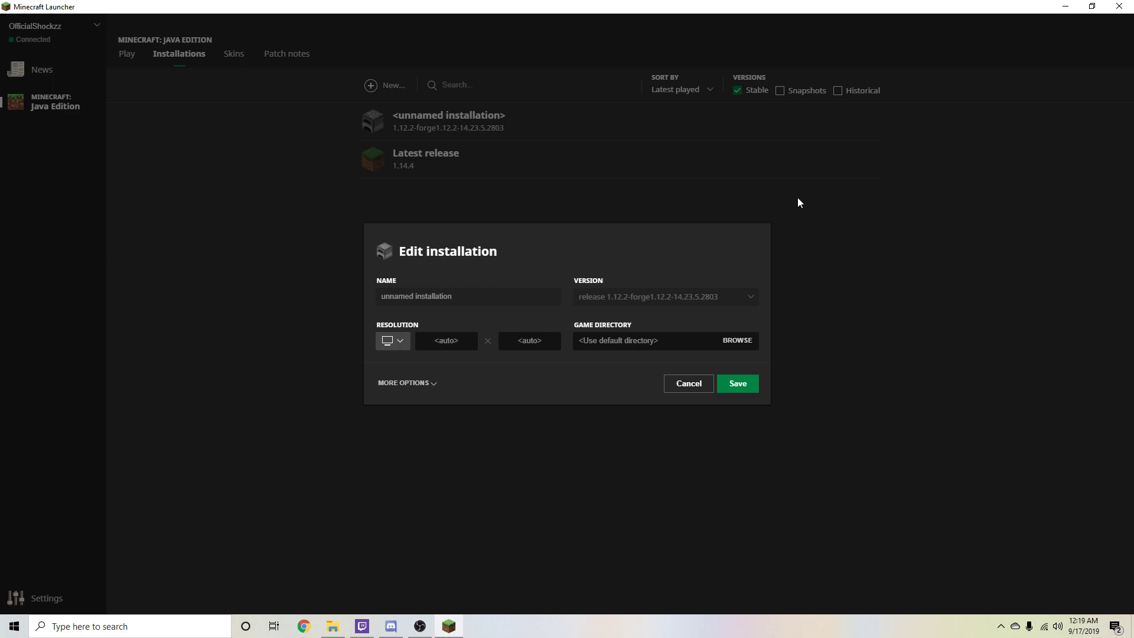
click(422, 384)
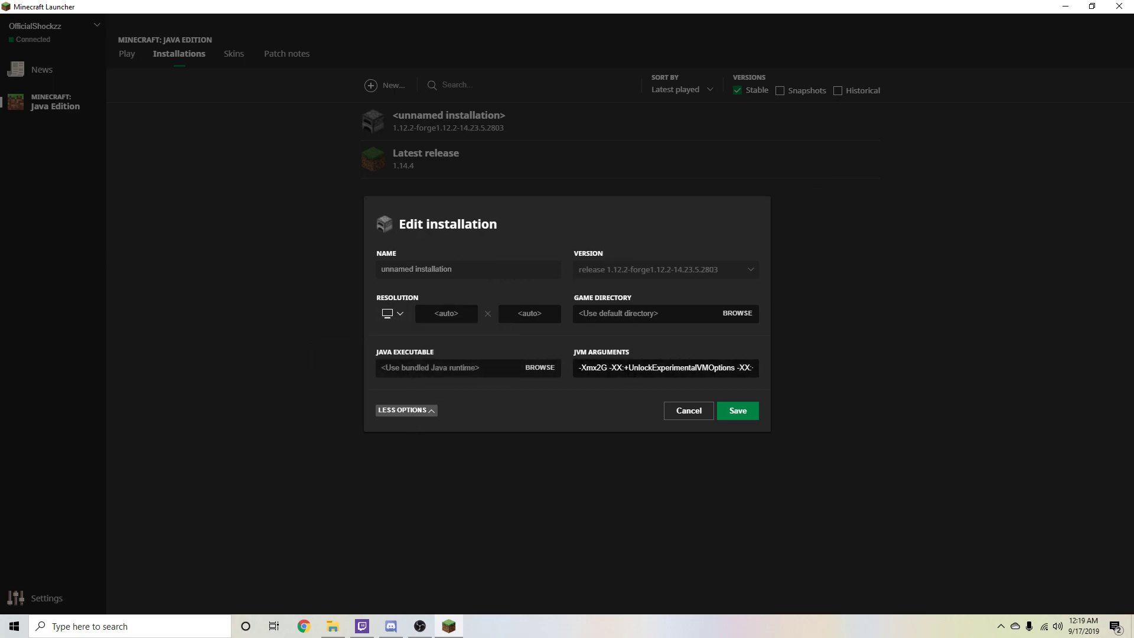
- Set the maximum memory in the installation's JVM arguments to 5 GB (-Xmx5G) and save the installation
key(shift+Tab)
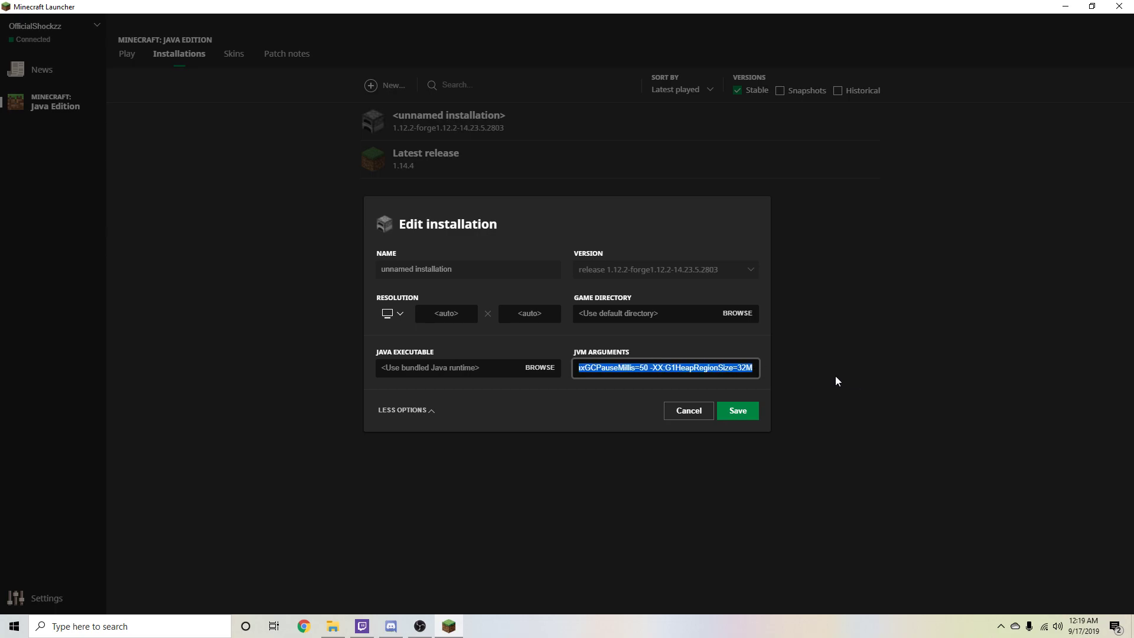
key(Home)
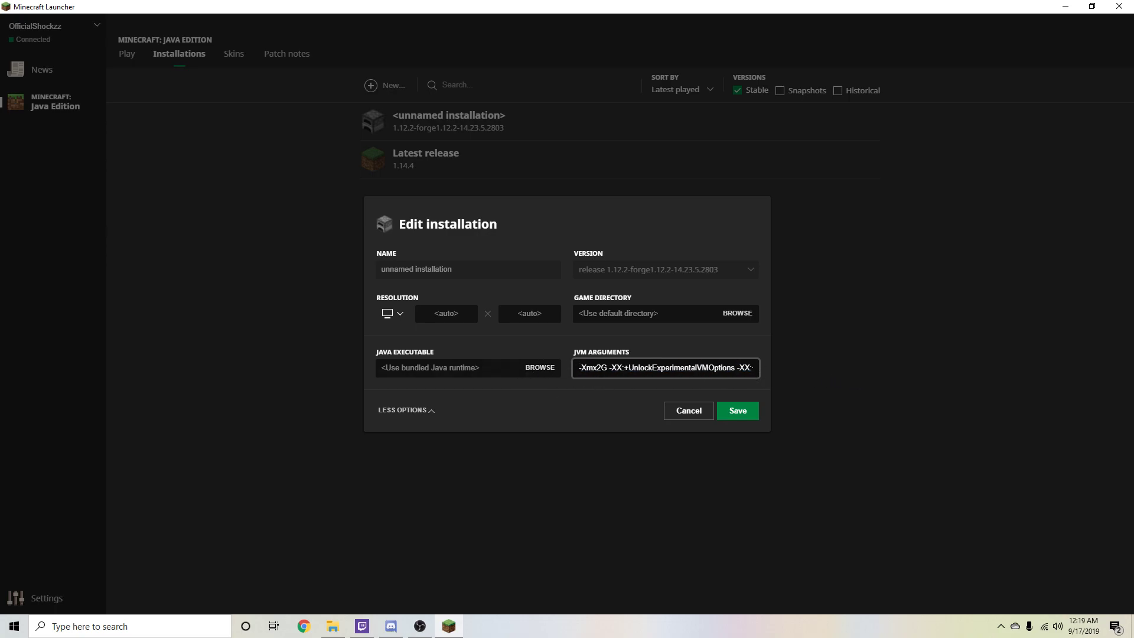
drag(702, 367, 607, 367)
click(593, 367)
click(602, 367)
key(BackSpace)
text(5)
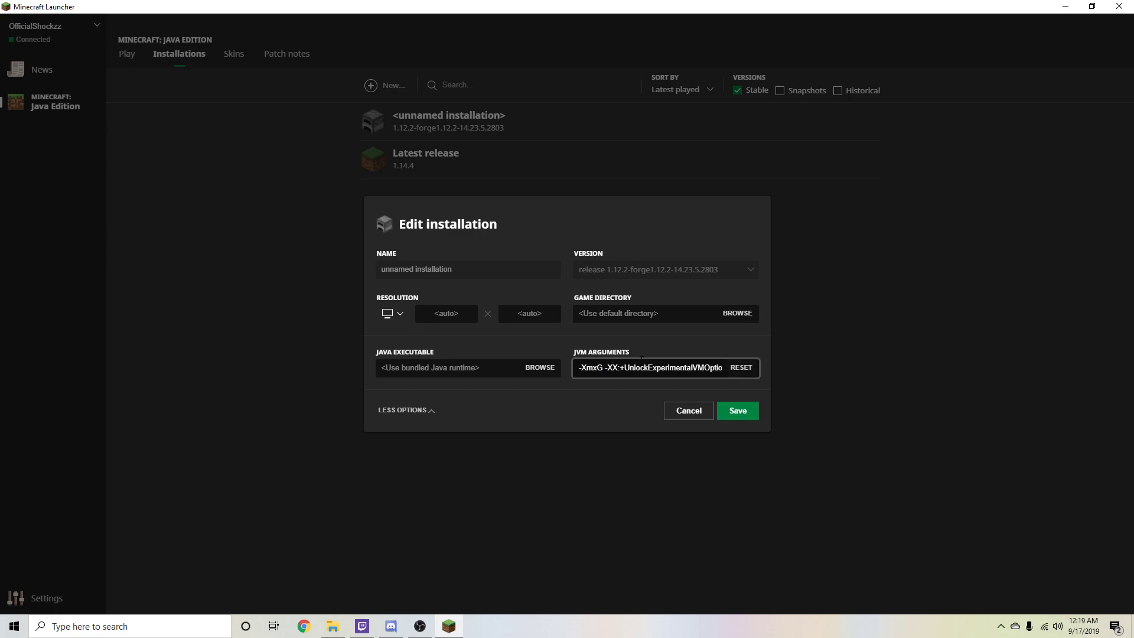
click(738, 416)
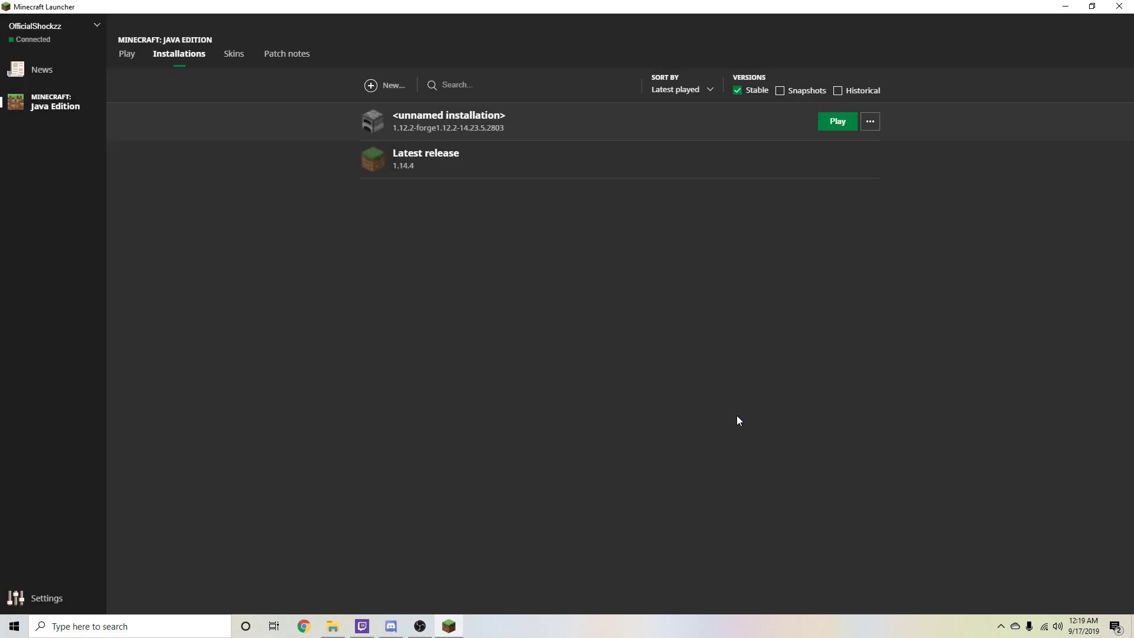
- Reopen the Forge installation's additional options to check its JVM arguments, and save it again
click(869, 121)
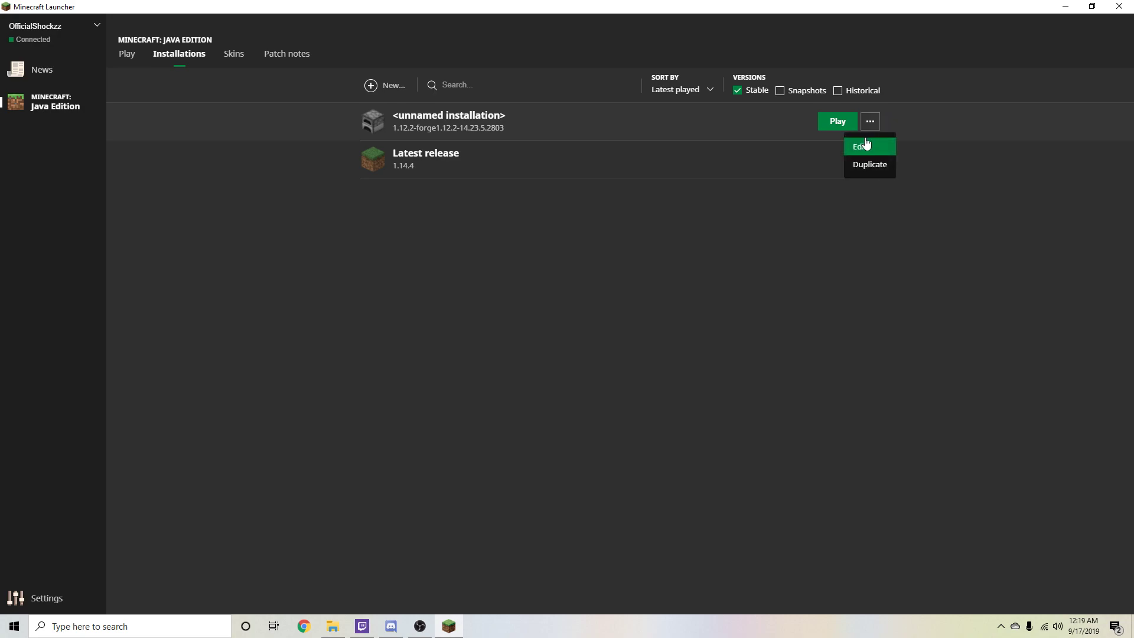
click(867, 146)
click(415, 392)
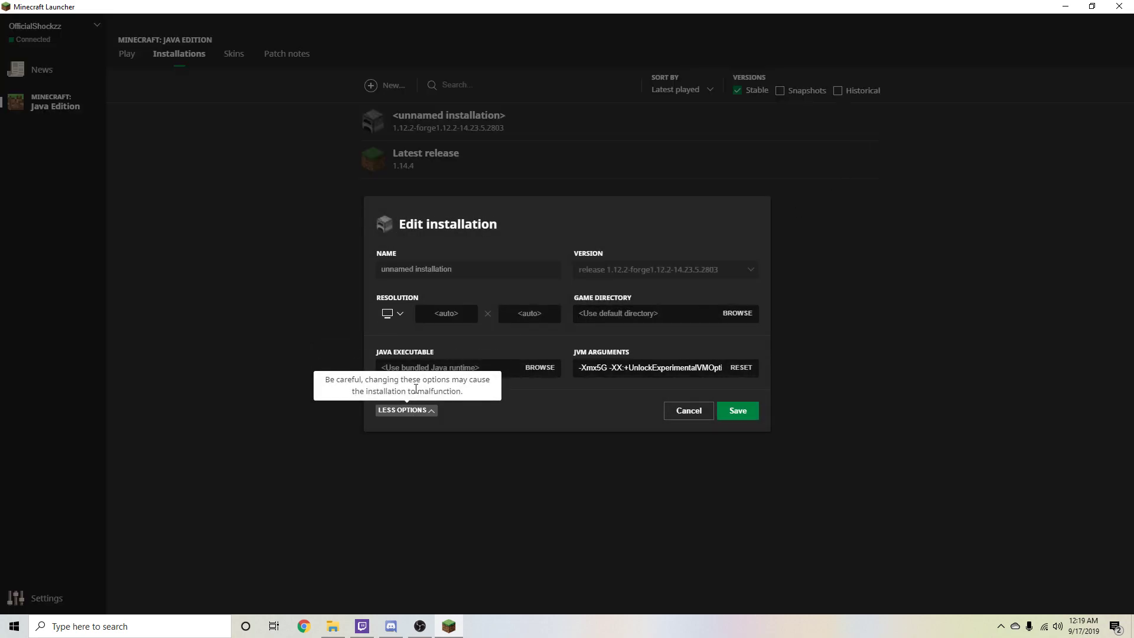
click(738, 410)
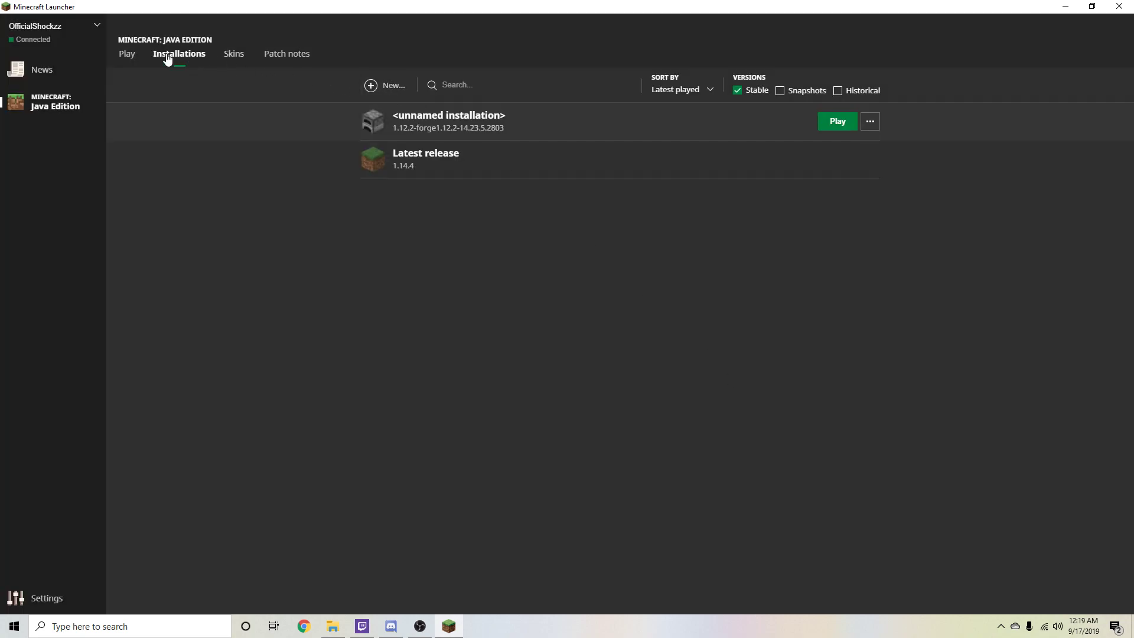
- Start the game with the 1.12.2 Forge installation
click(127, 54)
click(643, 589)
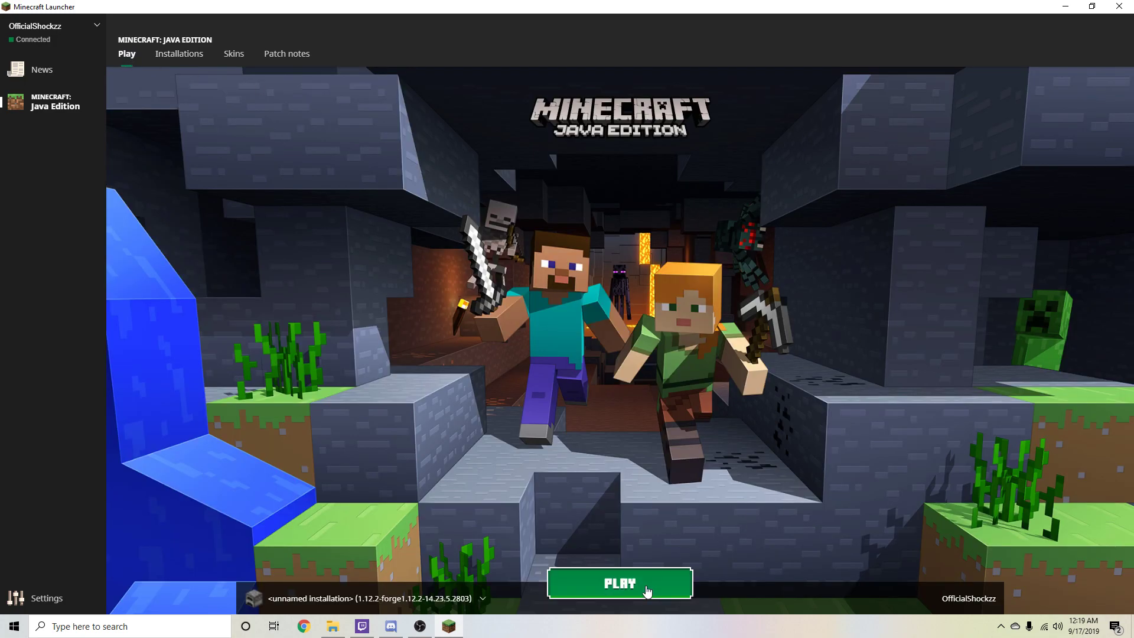